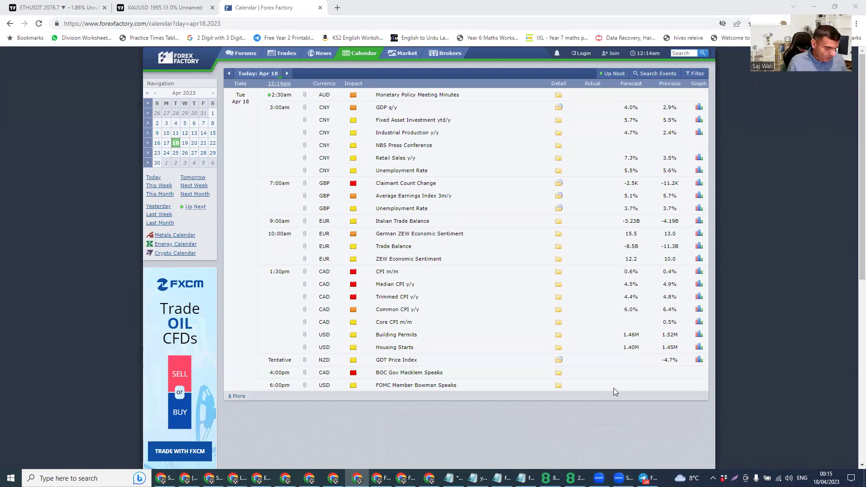
# Step: Start a Zoom screen capture of nearly the whole screen, then cancel it
pyautogui.press('Print')
pyautogui.moveTo(31, 0); pyautogui.dragTo(863, 424)
pyautogui.click(231, 254)
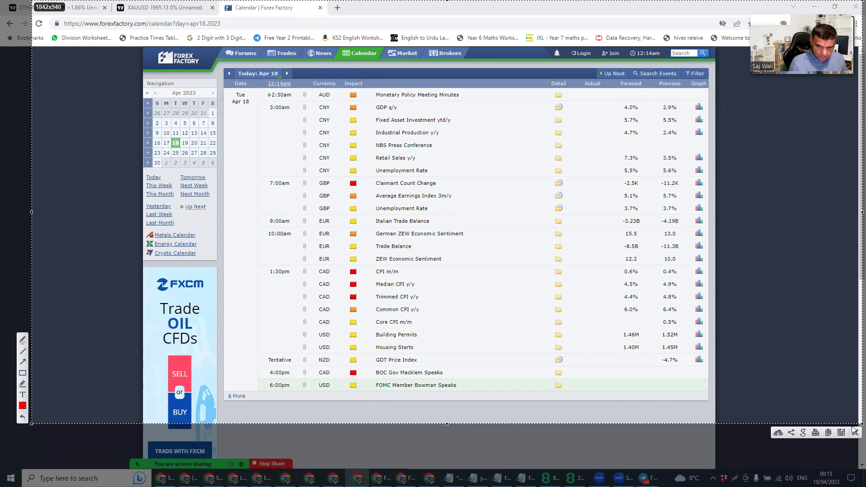
pyautogui.press('Escape')
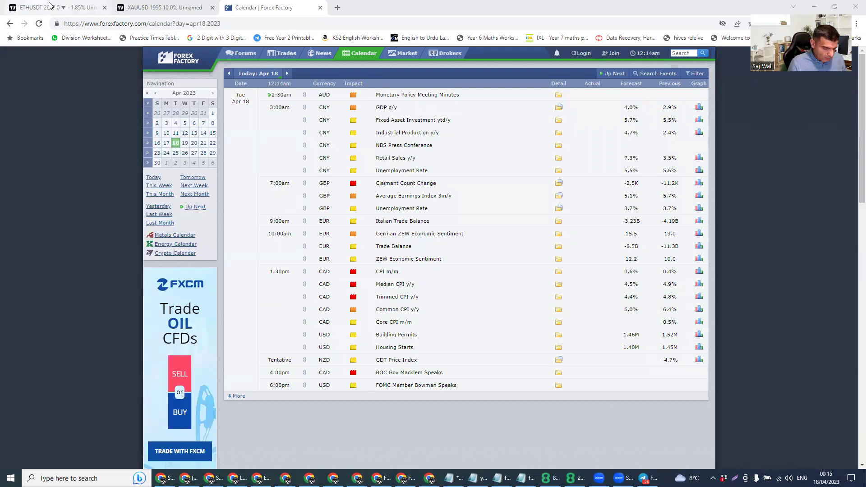
# Step: Capture the screen again and circle the FOMC and Housing Starts impact markers in red
pyautogui.moveTo(79, 11)
pyautogui.press('Print')
pyautogui.moveTo(46, 0); pyautogui.dragTo(829, 432)
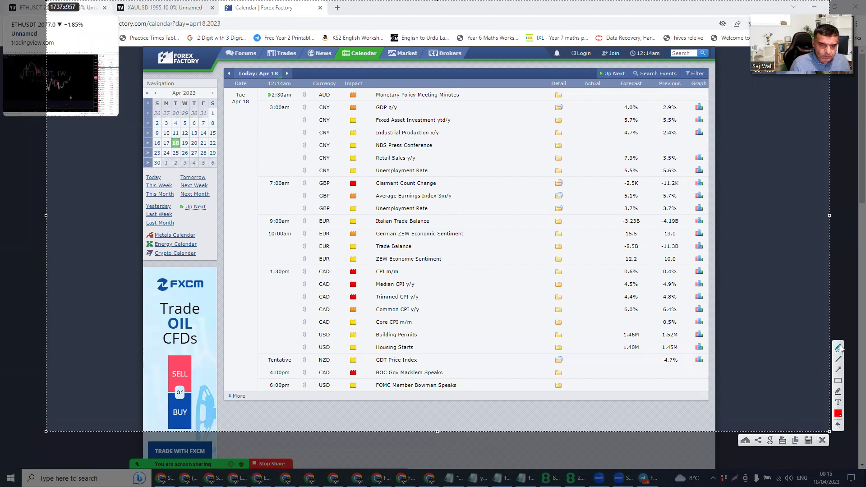
pyautogui.moveTo(365, 387)
pyautogui.mouseDown()
pyautogui.moveTo(348, 389)
pyautogui.moveTo(374, 387)
pyautogui.mouseUp()
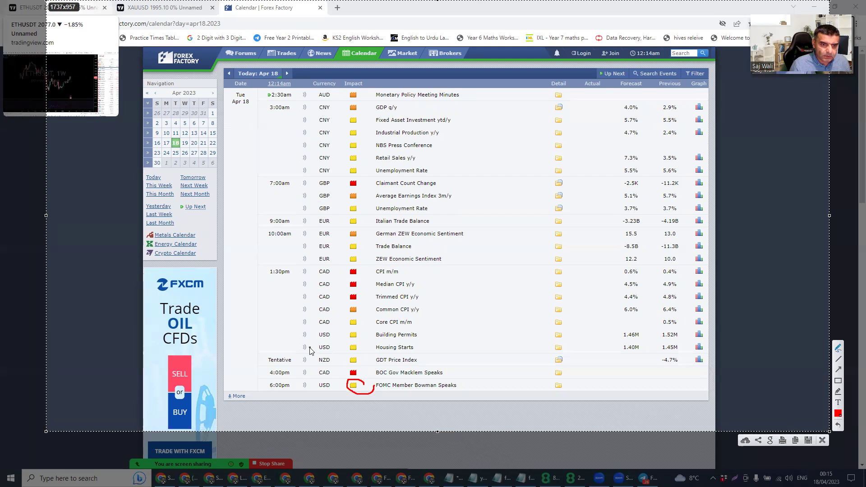
pyautogui.moveTo(360, 348)
pyautogui.mouseDown()
pyautogui.moveTo(355, 362)
pyautogui.moveTo(364, 347)
pyautogui.mouseUp()
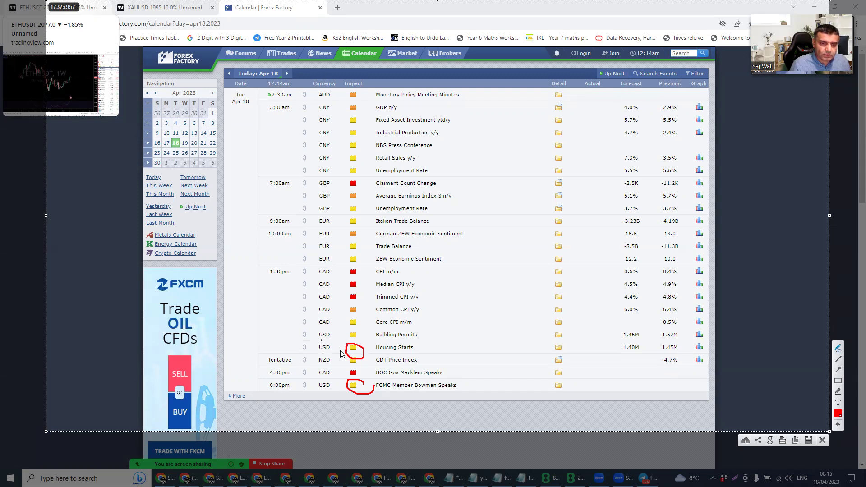
# Step: Underline the Housing Starts and 6:00pm FOMC rows in red, then discard the markings
pyautogui.moveTo(242, 346); pyautogui.dragTo(342, 346)
pyautogui.moveTo(231, 386); pyautogui.dragTo(285, 386)
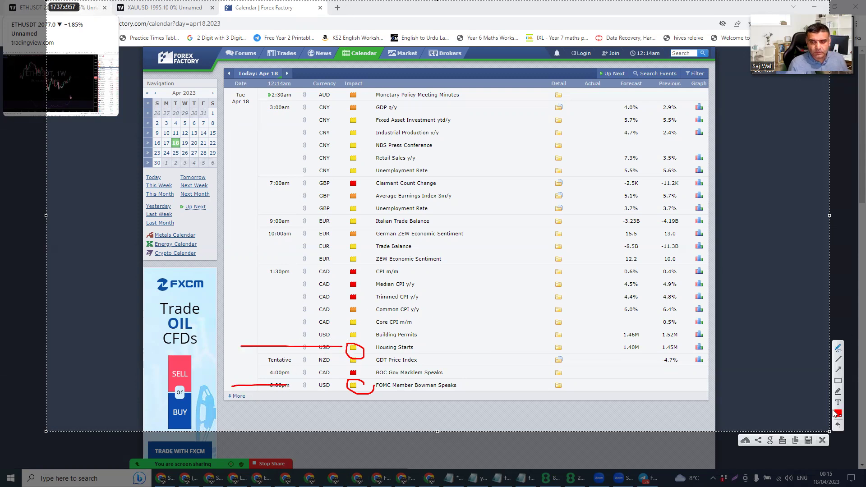
pyautogui.click(822, 441)
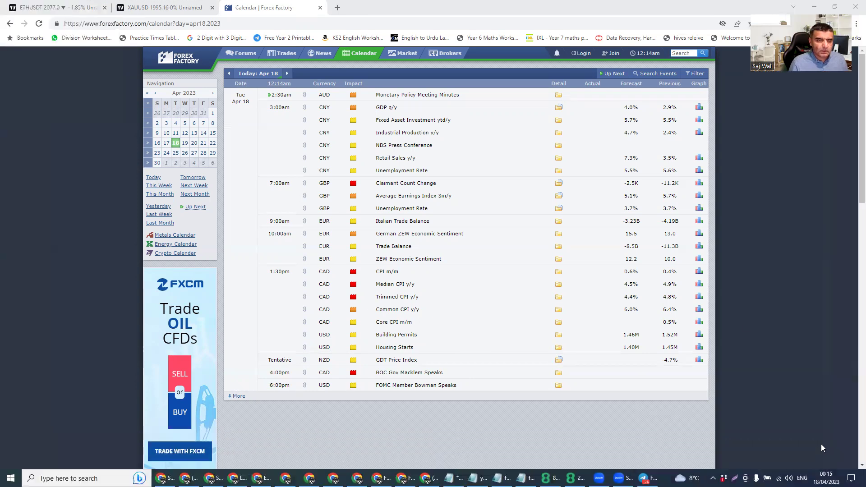
# Step: Switch to the XAUUSD daily chart and frame candles from November 2022 to mid-April 2023
pyautogui.click(174, 8)
pyautogui.scroll(-2, 410, 168)
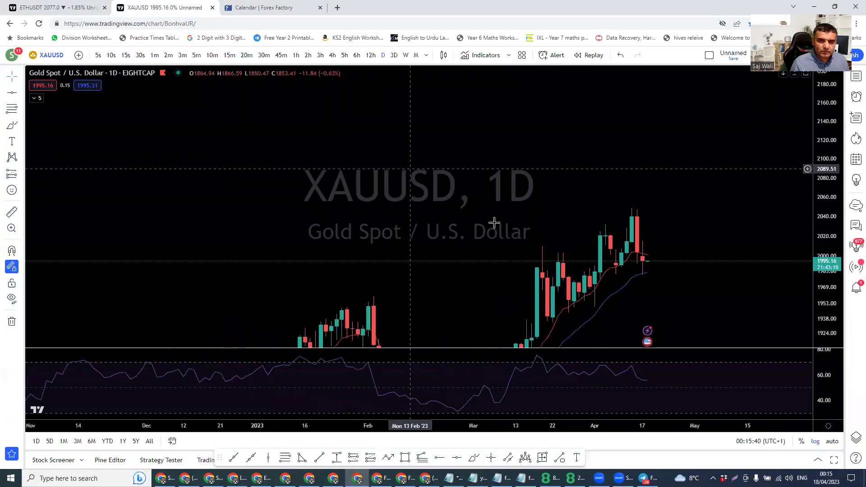
pyautogui.moveTo(828, 152); pyautogui.dragTo(828, 241)
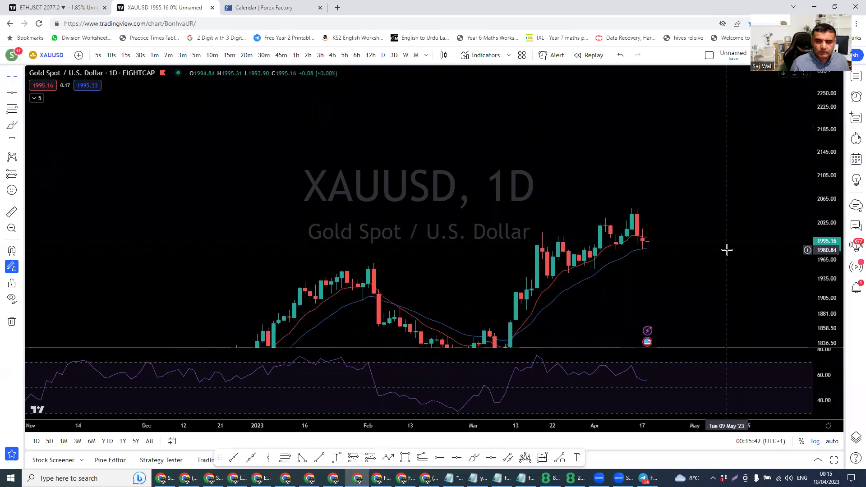
pyautogui.scroll(-2, 725, 253)
pyautogui.rightClick(714, 296)
pyautogui.moveTo(573, 210); pyautogui.dragTo(460, 117)
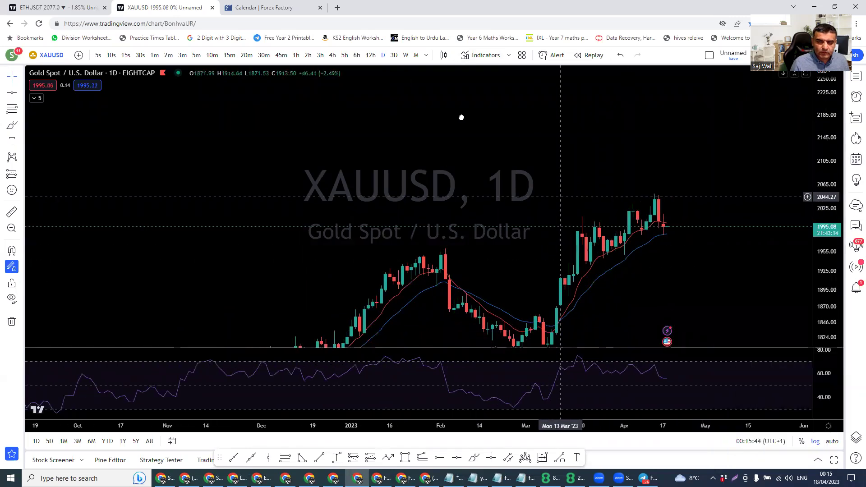
pyautogui.scroll(-3, 679, 282)
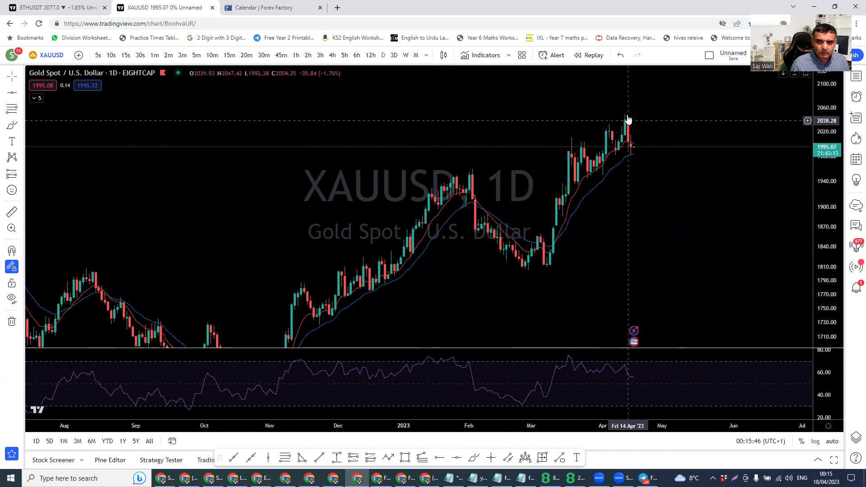
pyautogui.scroll(3, 593, 191)
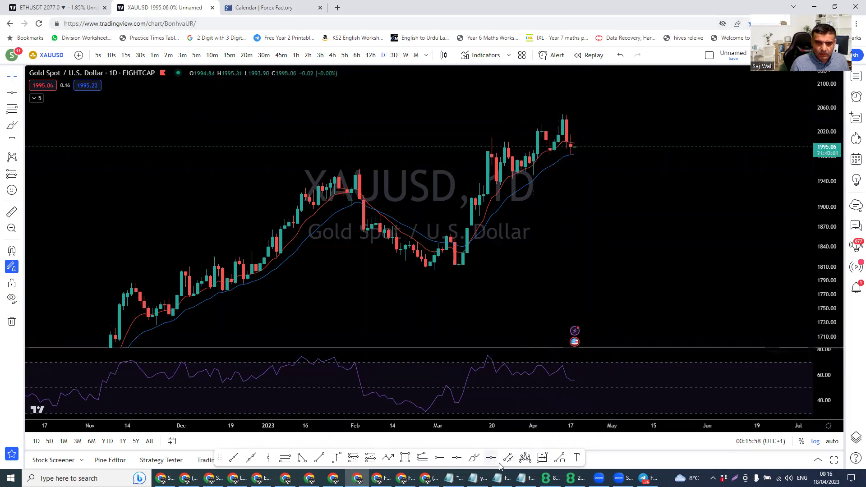
# Step: Brush a blue line at the 1995 level, then view 3-day and weekly candles
pyautogui.moveTo(480, 145); pyautogui.dragTo(595, 147)
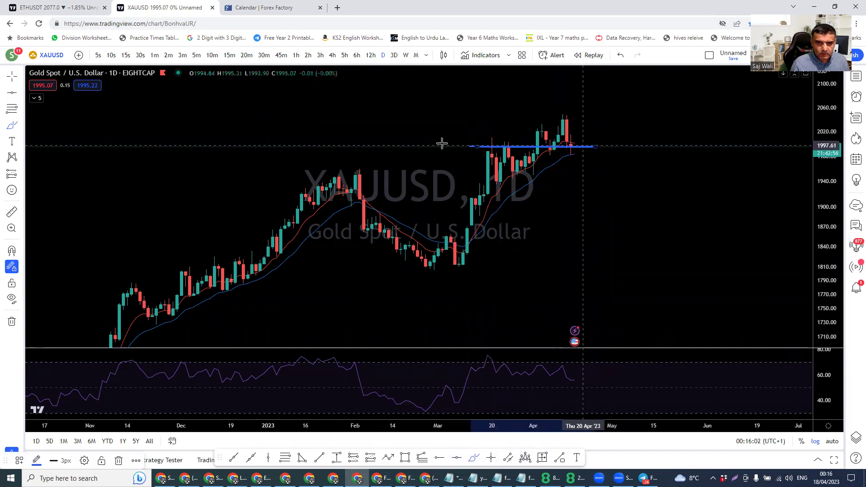
pyautogui.click(395, 56)
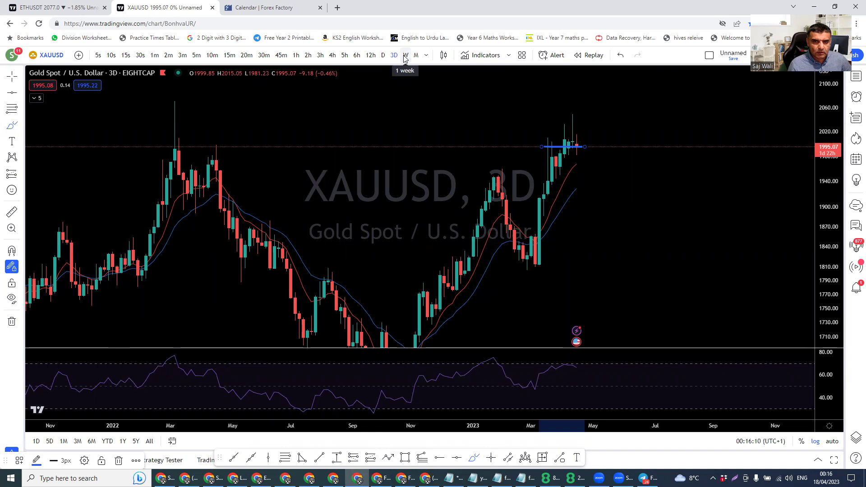
pyautogui.click(405, 56)
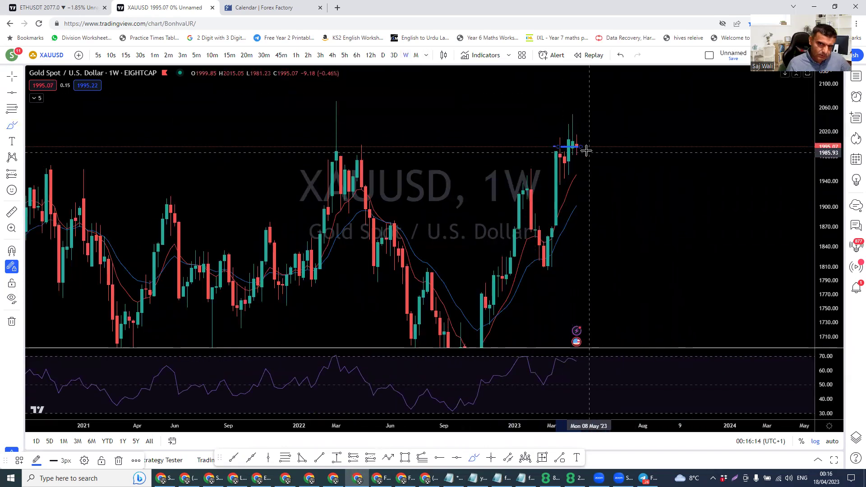
# Step: Brush a blue zone near 1850, then cycle through monthly and weekly back to daily candles
pyautogui.moveTo(546, 242); pyautogui.dragTo(639, 238)
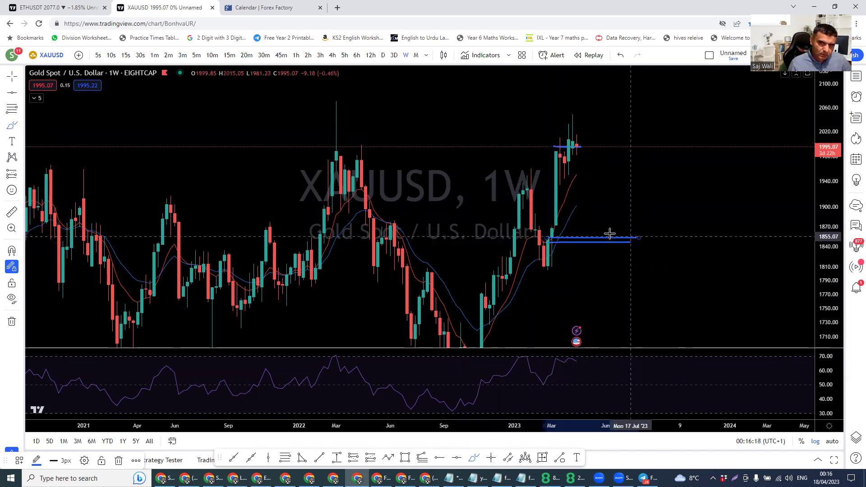
pyautogui.click(417, 55)
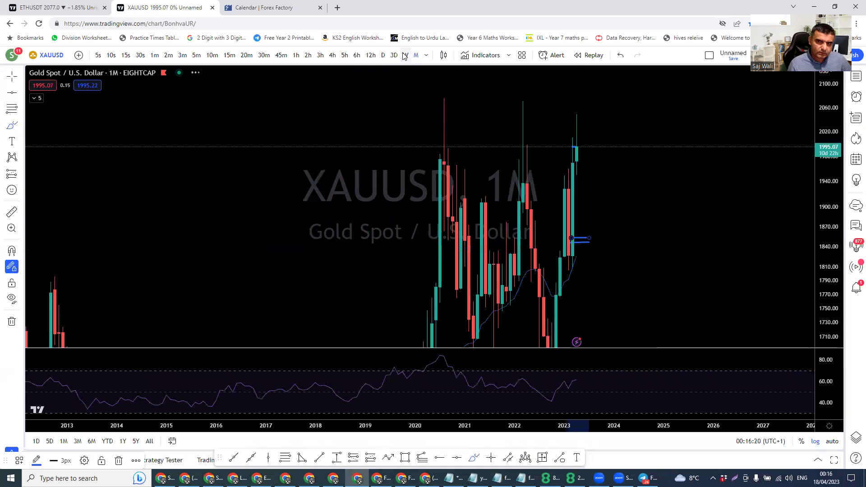
pyautogui.click(404, 55)
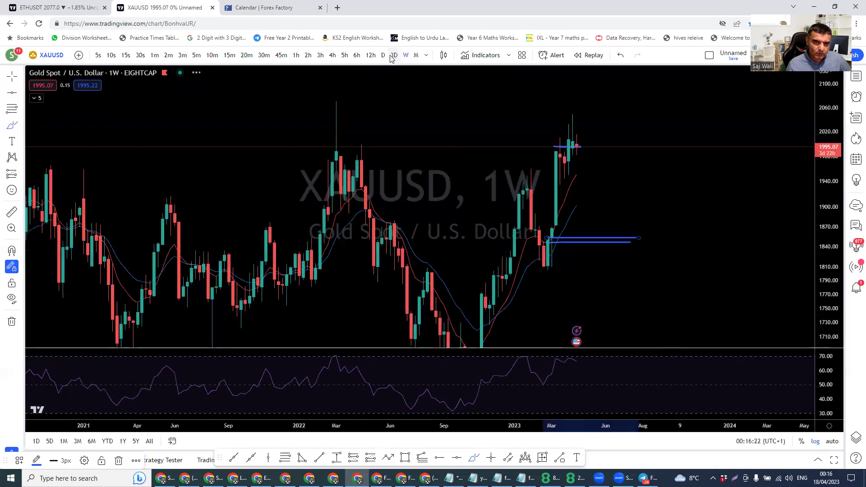
pyautogui.click(383, 55)
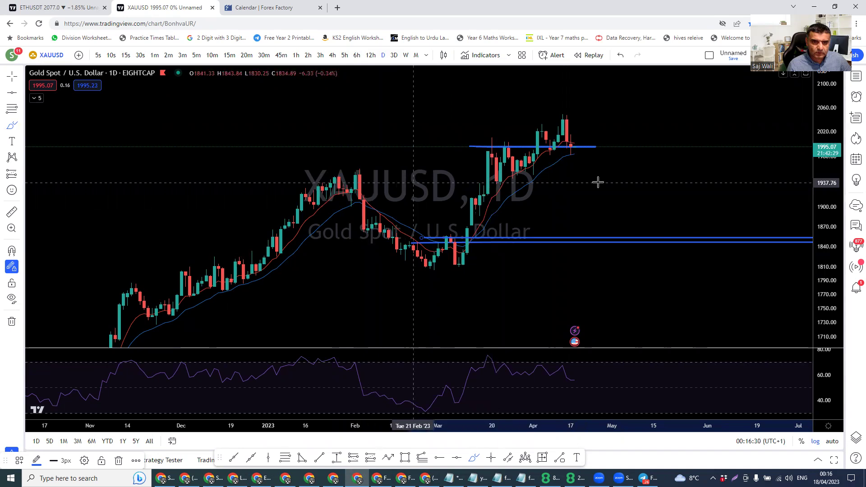
# Step: Brush a blue zone near 1905–1910 and switch XAUUSD to 4-hour candles
pyautogui.moveTo(473, 198); pyautogui.dragTo(697, 200)
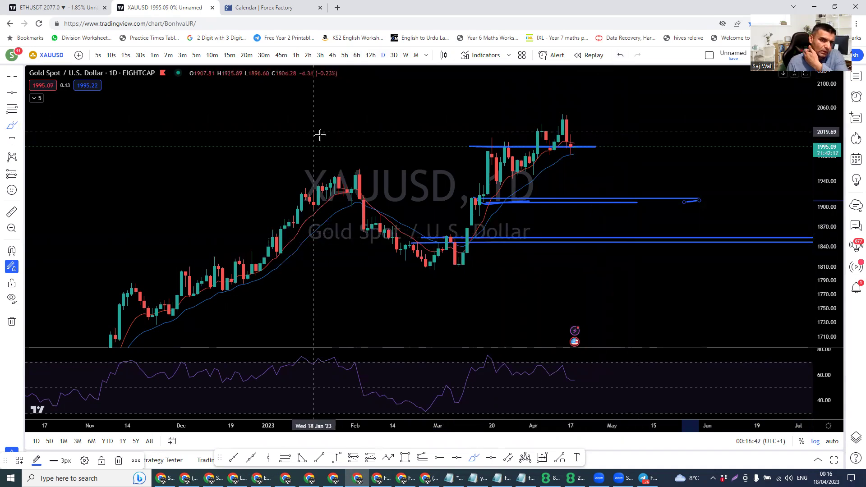
pyautogui.click(332, 55)
pyautogui.scroll(3, 514, 271)
pyautogui.scroll(-2, 510, 287)
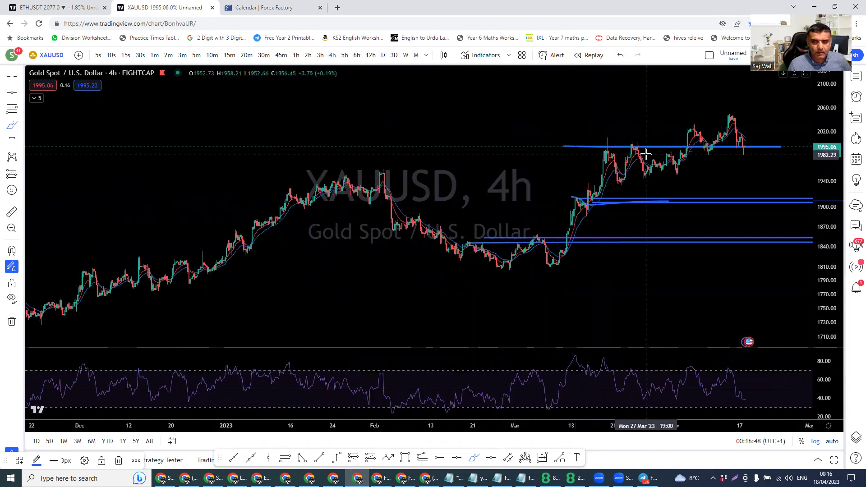
# Step: Stretch the price scale and brush blue lines just below 1995 and a zone near 1940
pyautogui.scroll(2, 510, 189)
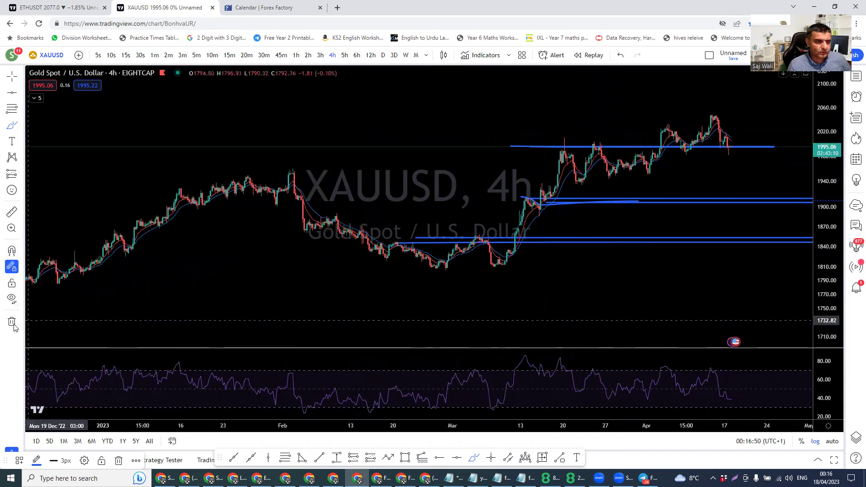
pyautogui.scroll(3, 180, 280)
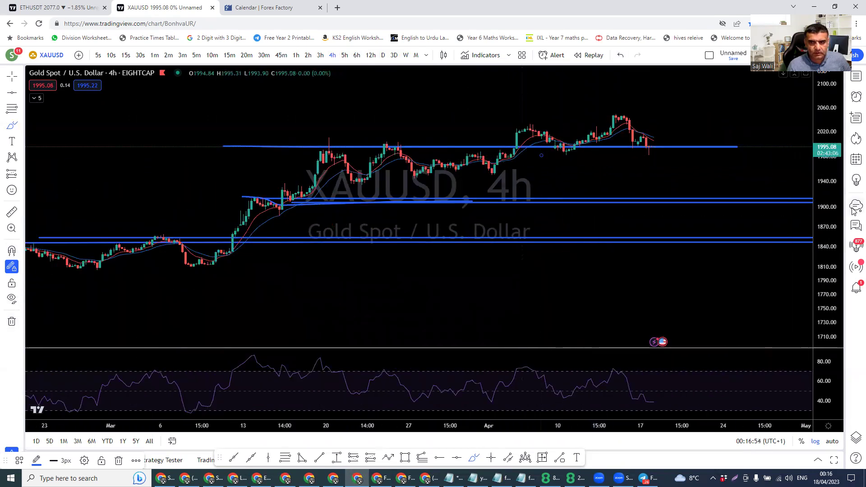
pyautogui.moveTo(819, 252); pyautogui.dragTo(820, 189)
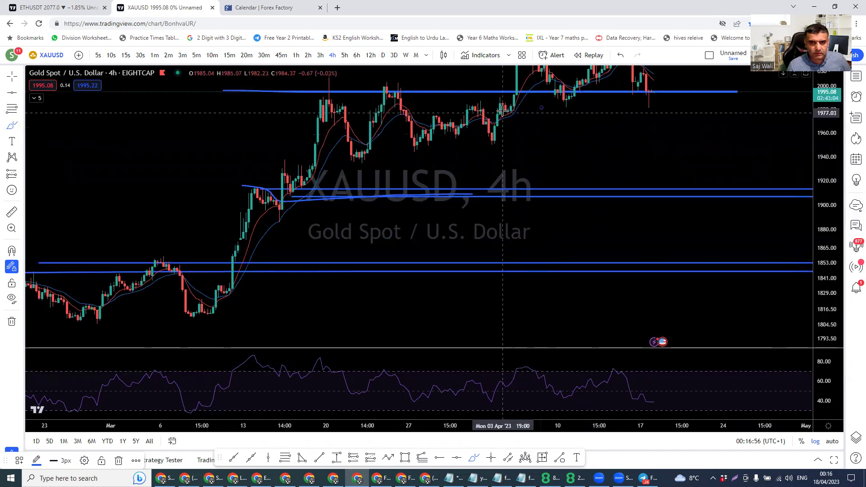
pyautogui.moveTo(668, 100); pyautogui.dragTo(671, 100)
pyautogui.moveTo(515, 105); pyautogui.dragTo(676, 102)
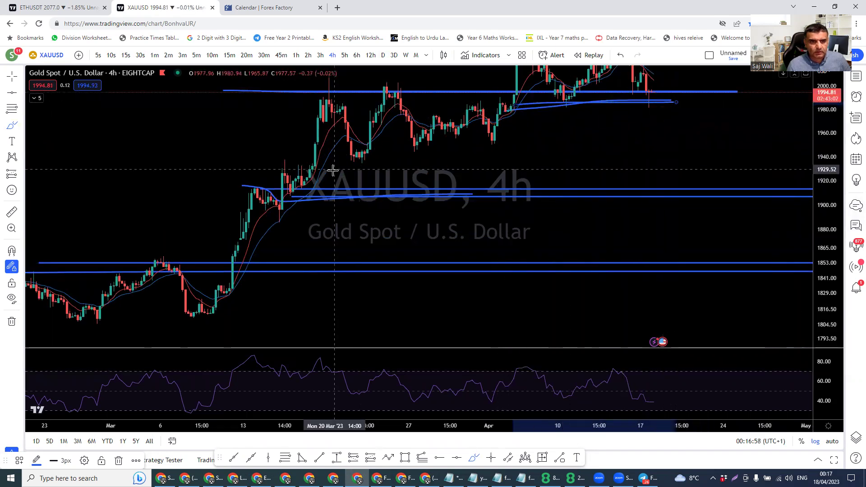
pyautogui.moveTo(270, 159); pyautogui.dragTo(511, 151)
pyautogui.moveTo(283, 151); pyautogui.dragTo(803, 153)
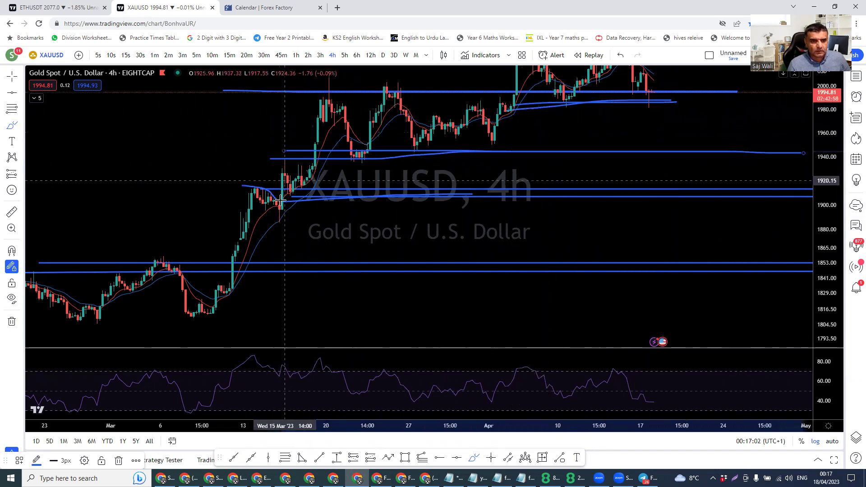
# Step: Brush blue lines near 2035 and above the recent gold peak
pyautogui.scroll(-4, 299, 311)
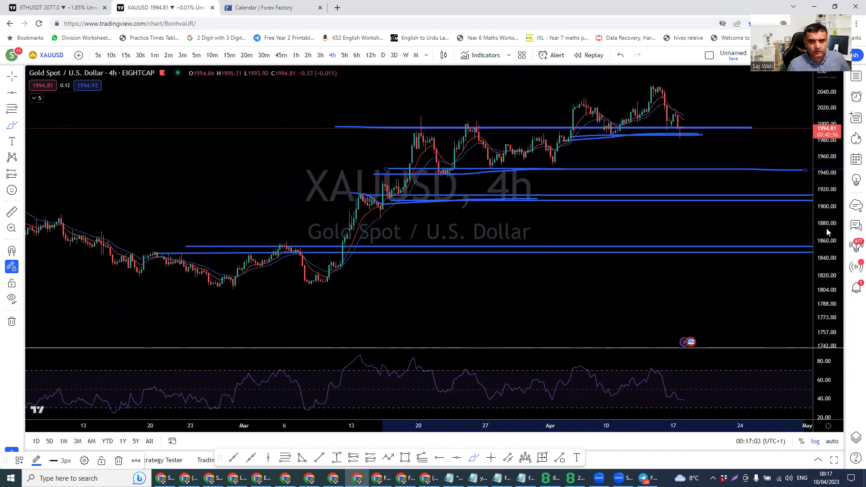
pyautogui.moveTo(558, 109); pyautogui.dragTo(707, 107)
pyautogui.moveTo(636, 97); pyautogui.dragTo(689, 97)
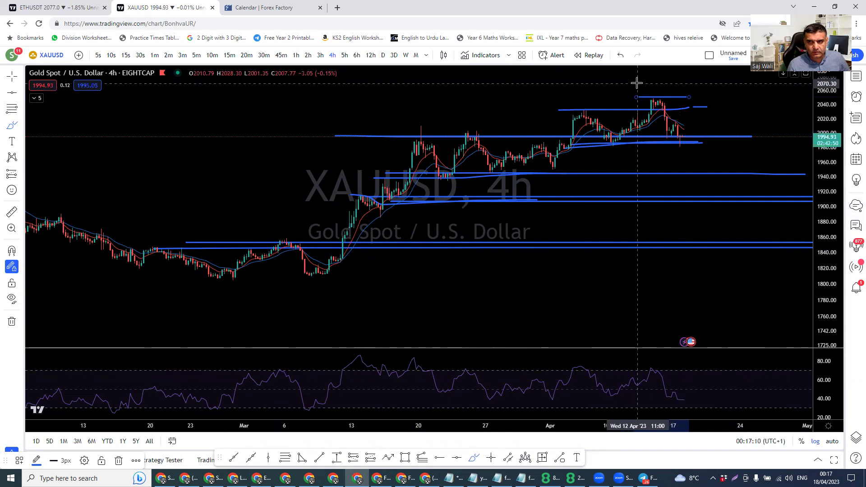
pyautogui.moveTo(639, 84); pyautogui.dragTo(649, 84)
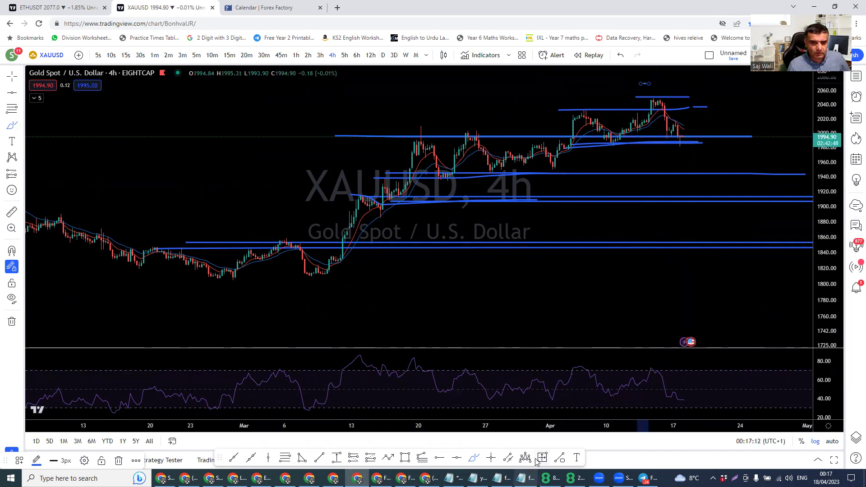
# Step: Place a horizontal price line above the highs and move it to 2048.92
pyautogui.click(455, 459)
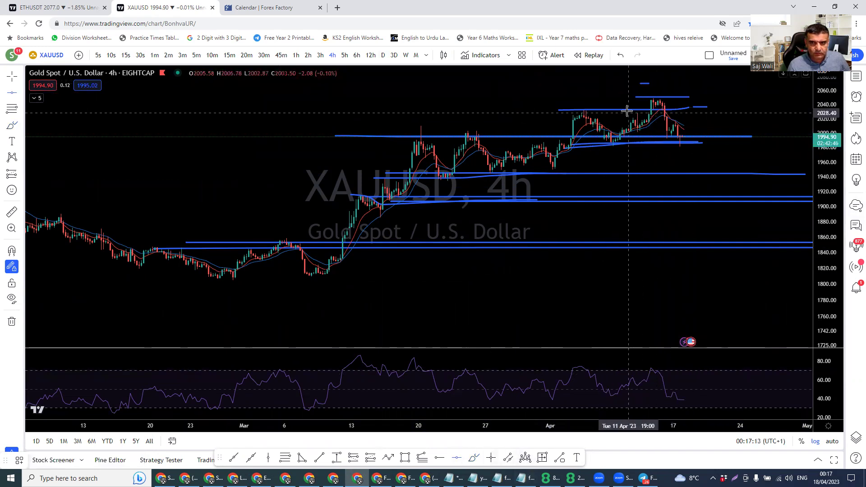
pyautogui.click(629, 84)
pyautogui.click(633, 96)
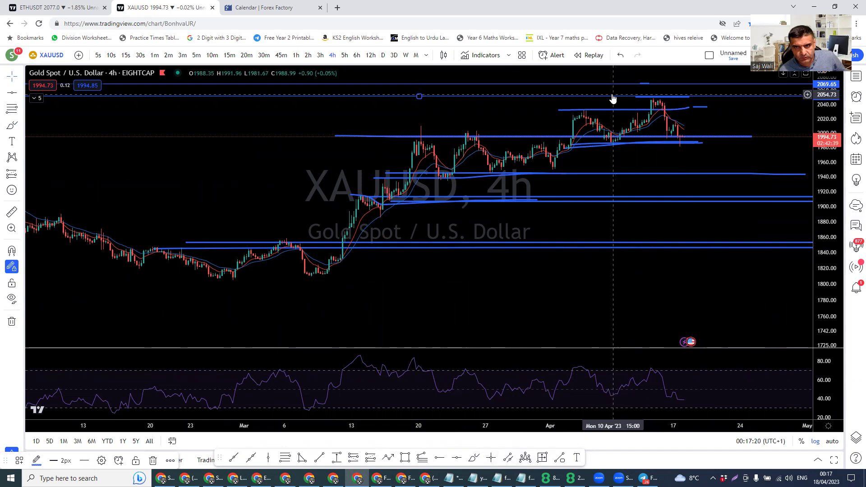
pyautogui.moveTo(613, 101); pyautogui.dragTo(614, 104)
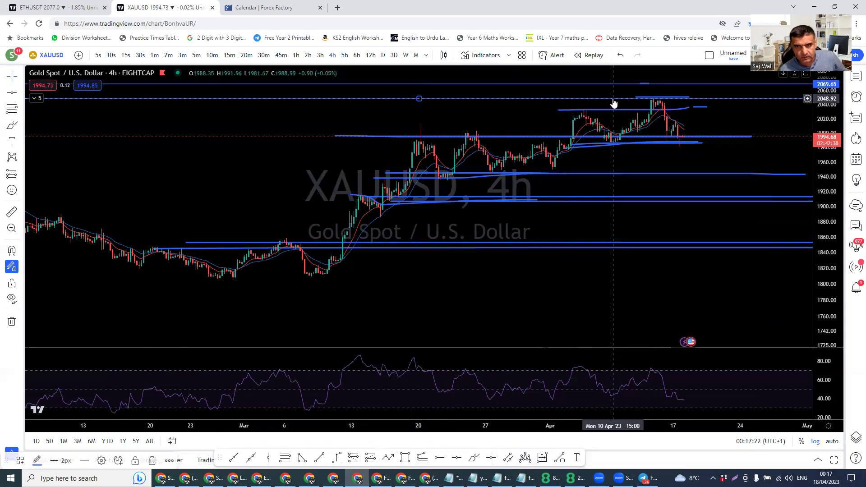
pyautogui.click(634, 90)
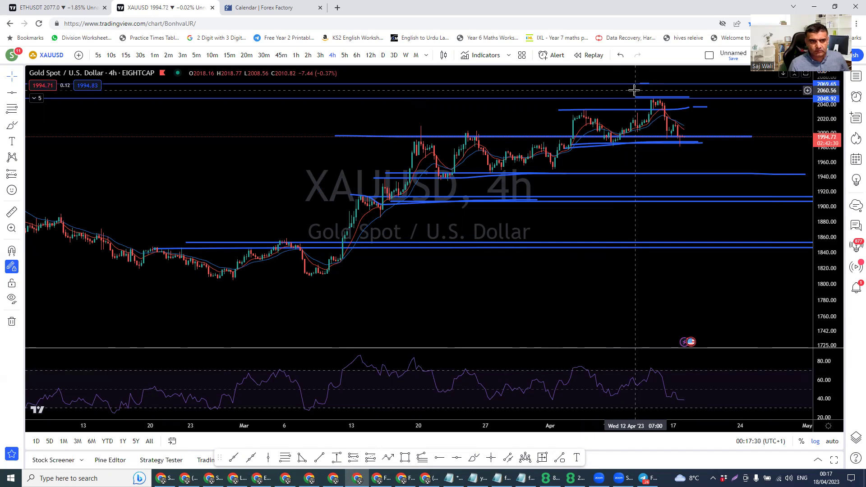
# Step: Add another horizontal price line at 2061.85
pyautogui.click(456, 460)
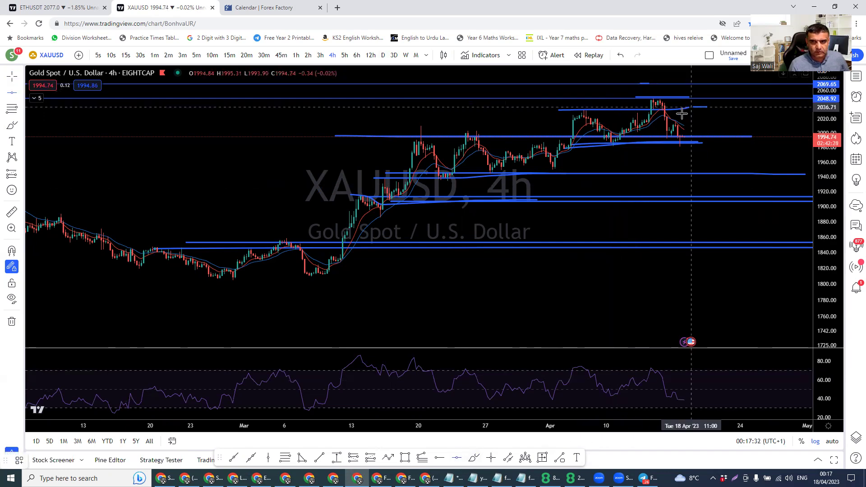
pyautogui.click(645, 89)
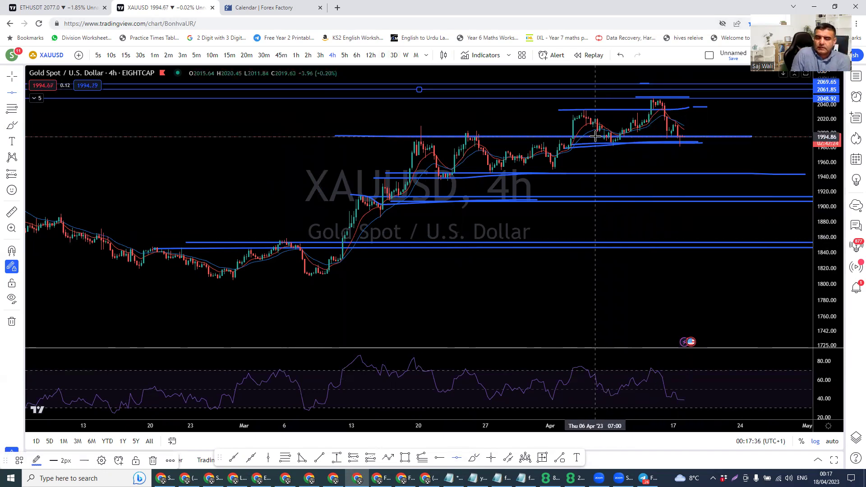
pyautogui.scroll(3, 593, 222)
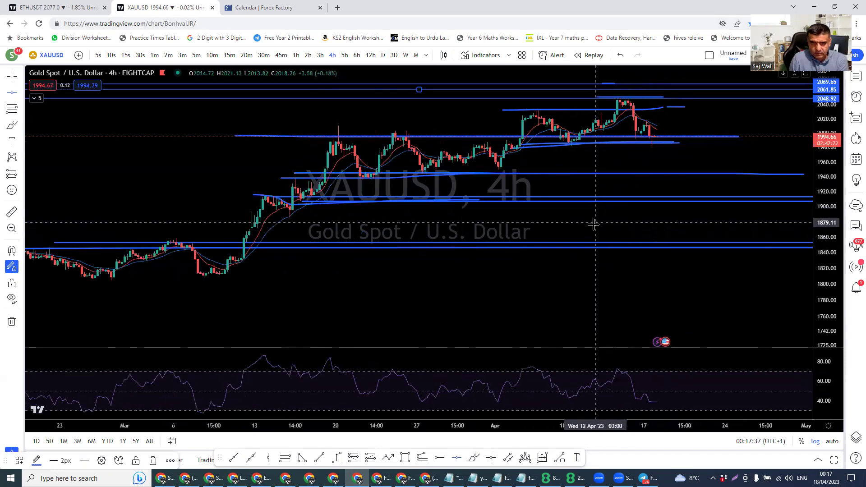
# Step: Remove all 20 existing drawings and stretch the price axis vertically
pyautogui.click(11, 321)
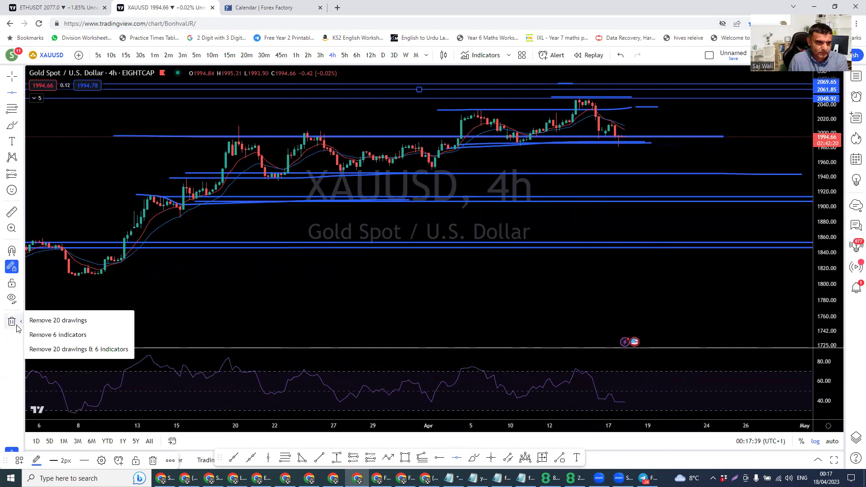
pyautogui.click(51, 319)
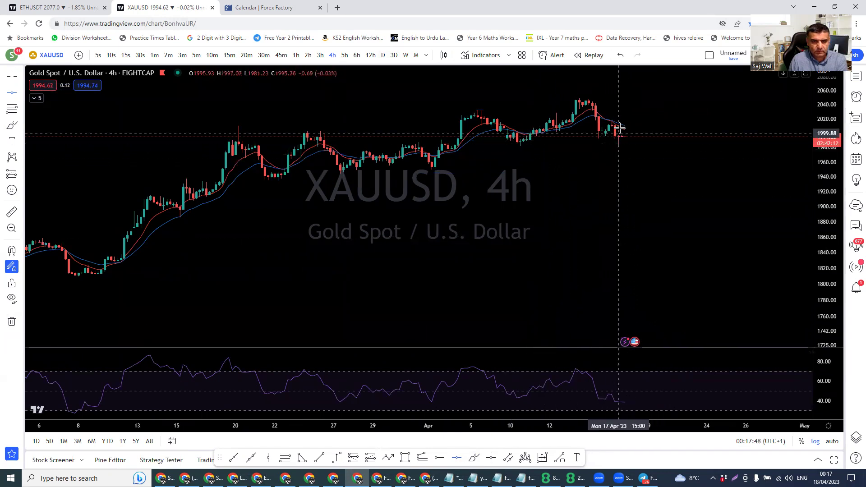
pyautogui.moveTo(826, 270); pyautogui.dragTo(833, 194)
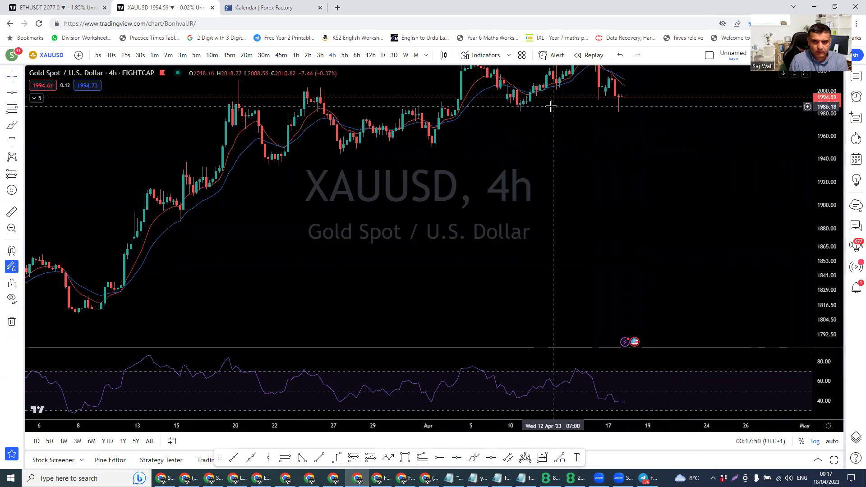
# Step: Draw an orange rectangle zone spanning roughly 1987–1993 from mid-March to late April
pyautogui.moveTo(550, 106); pyautogui.dragTo(516, 217)
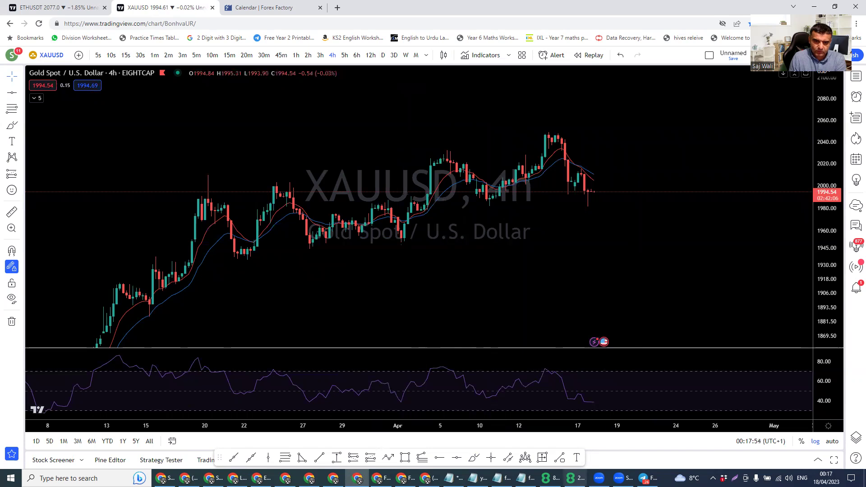
pyautogui.click(406, 458)
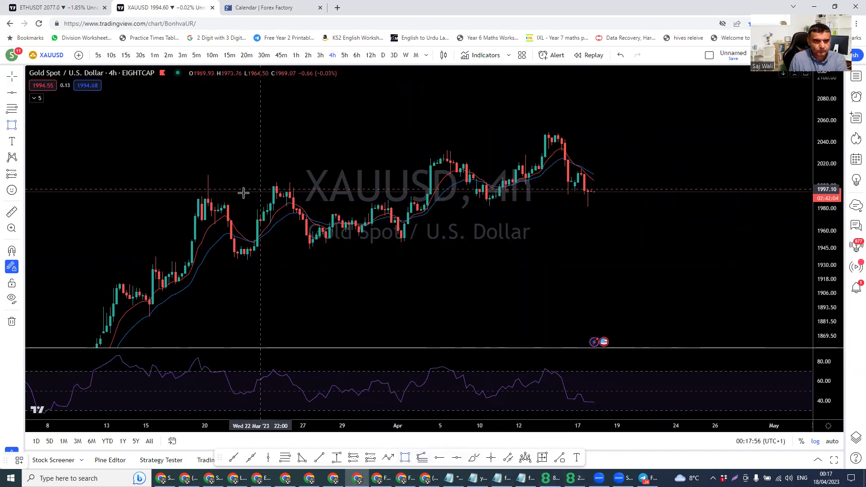
pyautogui.moveTo(192, 194); pyautogui.dragTo(752, 200)
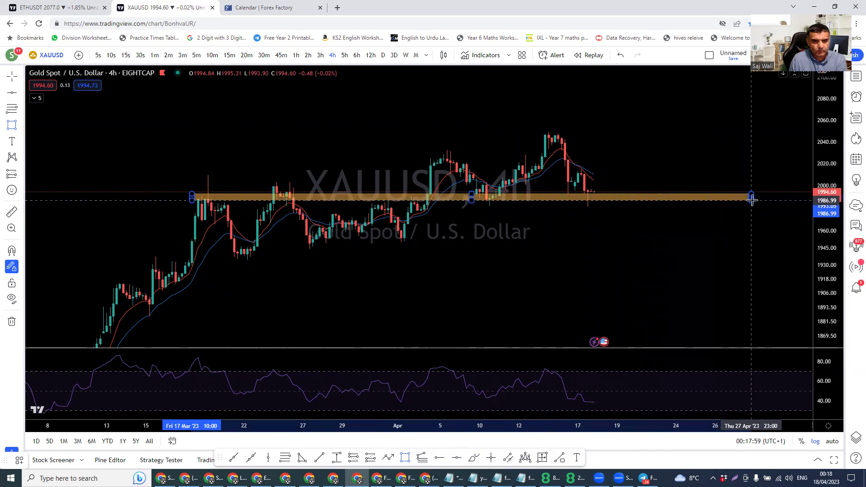
# Step: Brush blue circles around each candle touch of the orange zone
pyautogui.click(474, 458)
pyautogui.moveTo(492, 191)
pyautogui.mouseDown()
pyautogui.moveTo(483, 195)
pyautogui.moveTo(498, 192)
pyautogui.mouseUp()
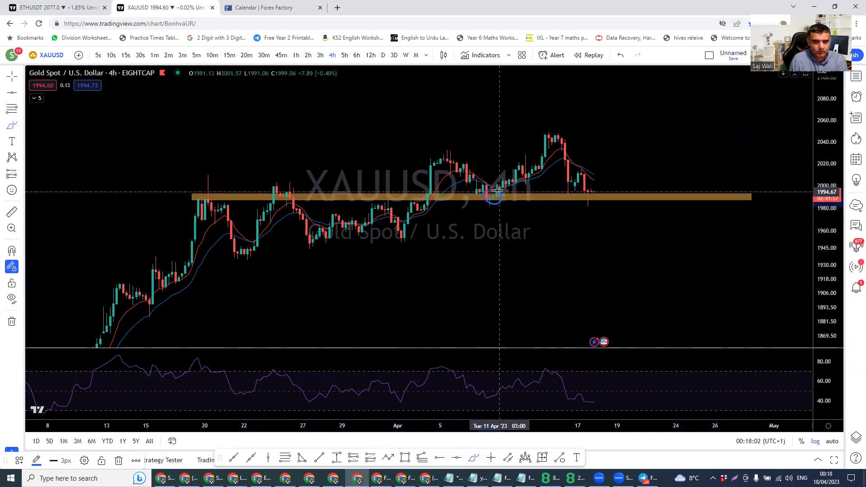
pyautogui.moveTo(426, 193)
pyautogui.mouseDown()
pyautogui.moveTo(373, 202)
pyautogui.moveTo(375, 189)
pyautogui.mouseUp()
pyautogui.moveTo(254, 188)
pyautogui.mouseDown()
pyautogui.moveTo(259, 198)
pyautogui.moveTo(271, 187)
pyautogui.mouseUp()
pyautogui.moveTo(205, 191); pyautogui.dragTo(225, 188)
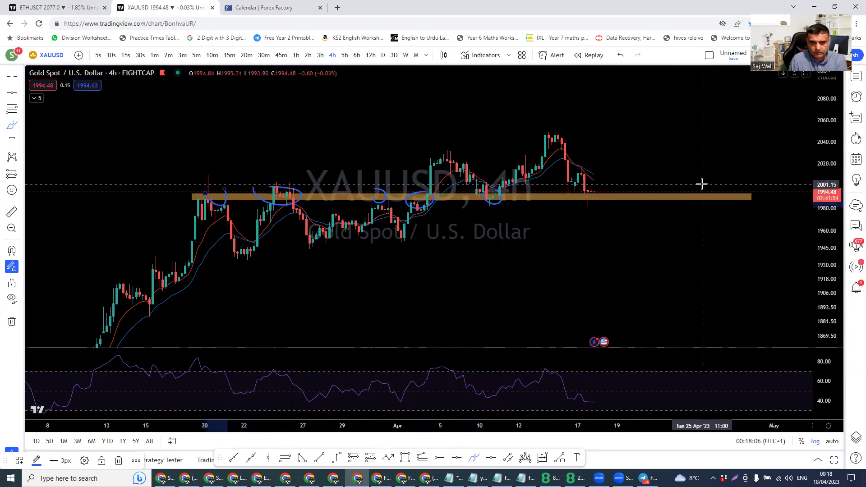
# Step: Sketch a blue projected drop toward about 1955 and undo the extra strokes
pyautogui.moveTo(608, 200); pyautogui.dragTo(633, 241)
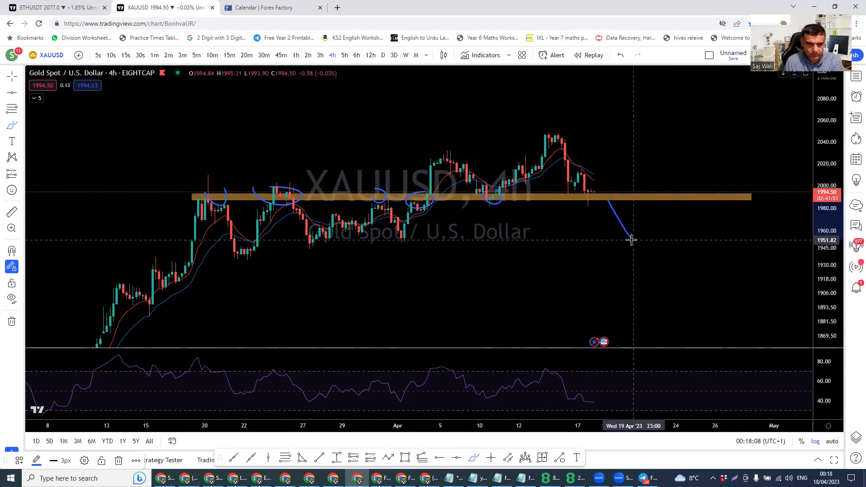
pyautogui.moveTo(167, 251); pyautogui.dragTo(600, 254)
pyautogui.moveTo(664, 246); pyautogui.dragTo(676, 244)
pyautogui.moveTo(144, 242)
pyautogui.mouseDown()
pyautogui.moveTo(663, 239)
pyautogui.moveTo(657, 247)
pyautogui.moveTo(515, 253)
pyautogui.mouseUp()
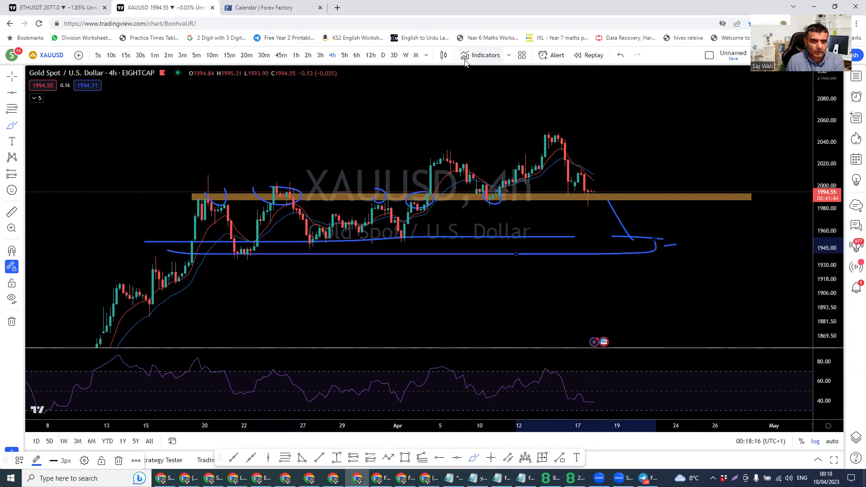
pyautogui.click(614, 56)
pyautogui.click(614, 55)
pyautogui.click(614, 56)
pyautogui.click(614, 55)
# Step: Draw a second orange rectangle spanning roughly 1937–1945 into early May, dismissing the trash menu
pyautogui.click(405, 457)
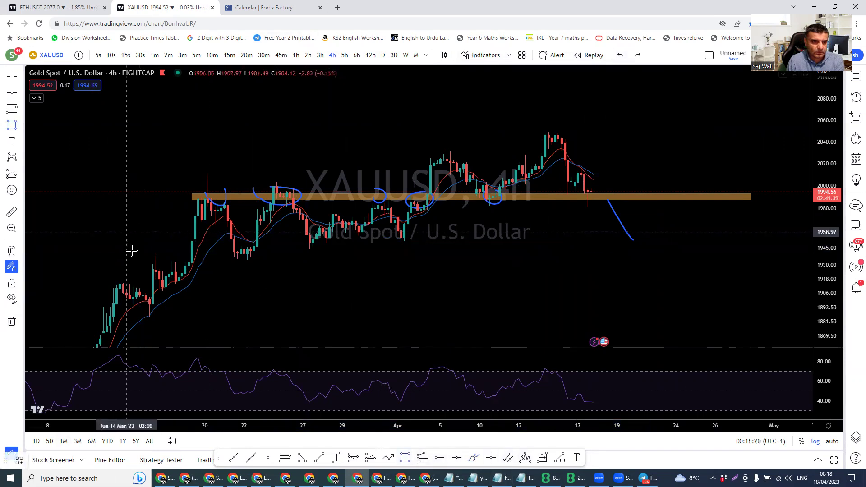
pyautogui.moveTo(135, 248); pyautogui.dragTo(793, 257)
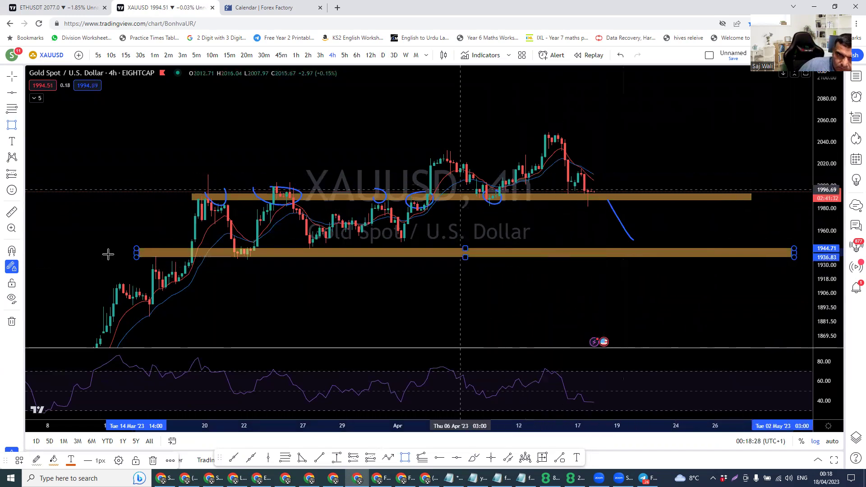
pyautogui.click(10, 324)
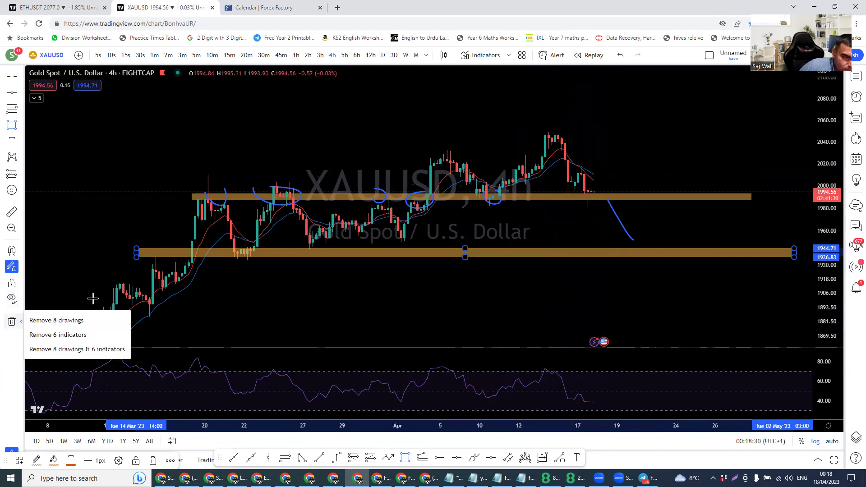
pyautogui.rightClick(599, 268)
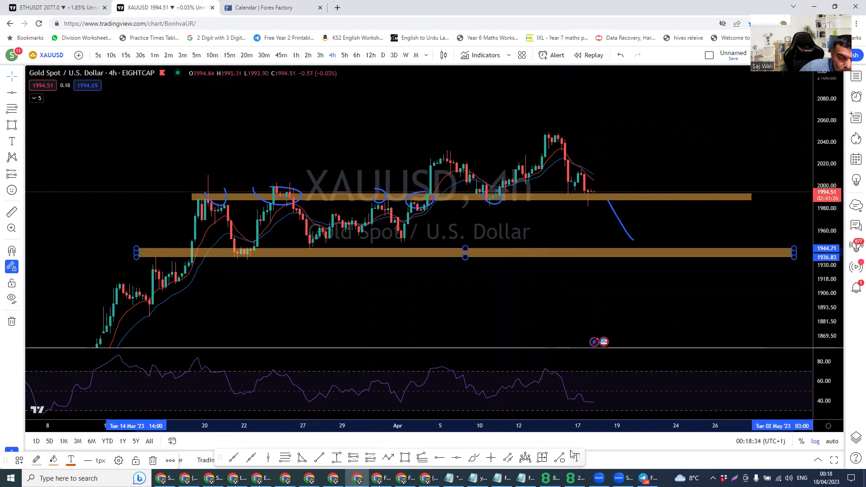
# Step: Brush two short downward strokes from the latest candles and stretch the RSI pane's scale
pyautogui.click(472, 460)
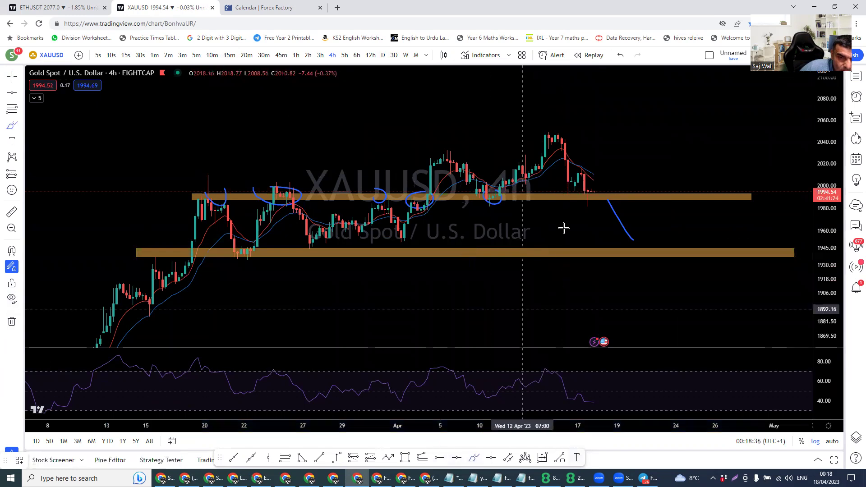
pyautogui.moveTo(558, 188); pyautogui.dragTo(597, 215)
pyautogui.moveTo(567, 192); pyautogui.dragTo(588, 210)
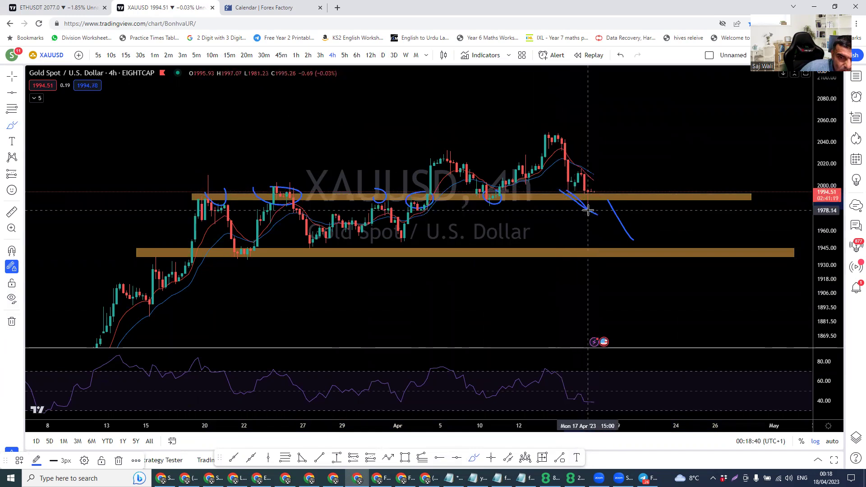
pyautogui.moveTo(837, 397); pyautogui.dragTo(829, 377)
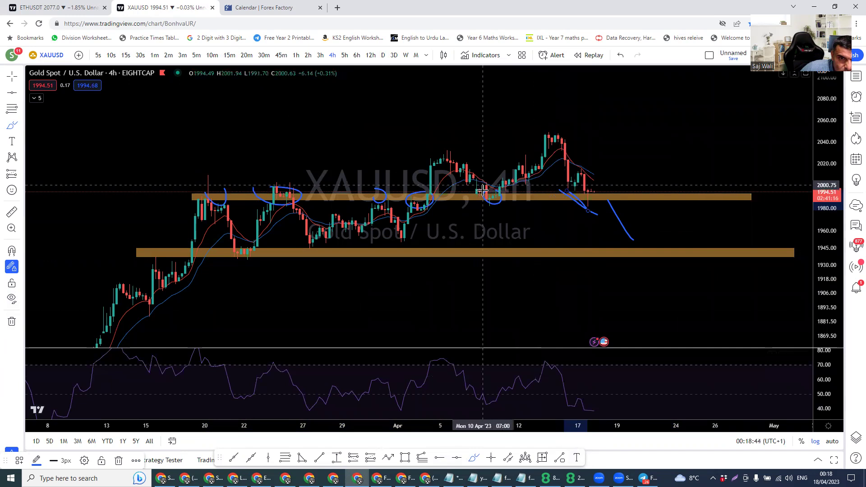
# Step: Trace a blue line along the upper orange zone near 1987 out to the latest candles
pyautogui.moveTo(492, 200); pyautogui.dragTo(621, 202)
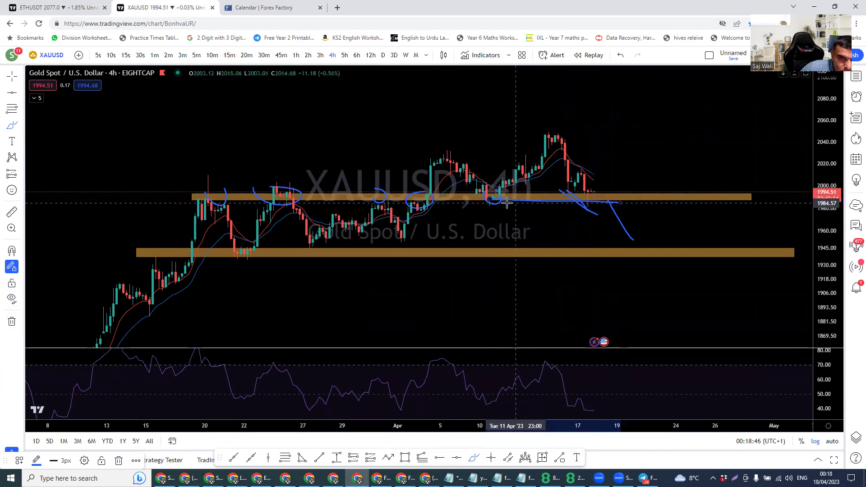
pyautogui.click(620, 58)
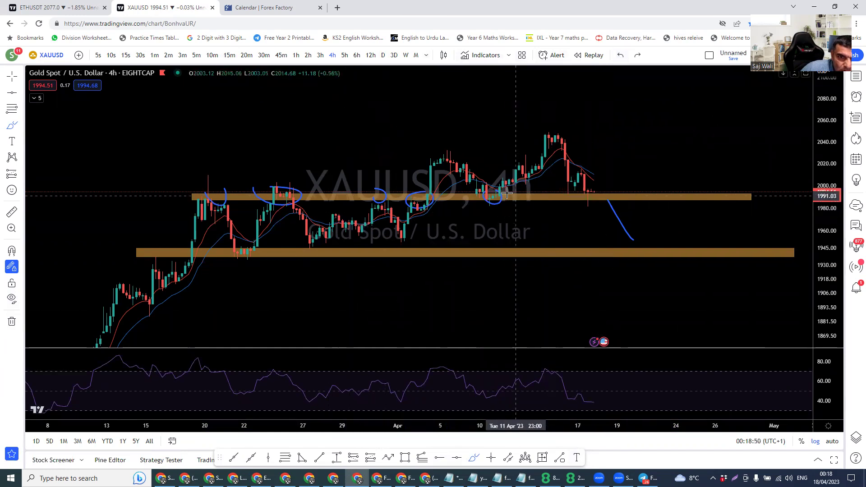
pyautogui.moveTo(490, 199); pyautogui.dragTo(604, 200)
pyautogui.moveTo(488, 196); pyautogui.dragTo(617, 195)
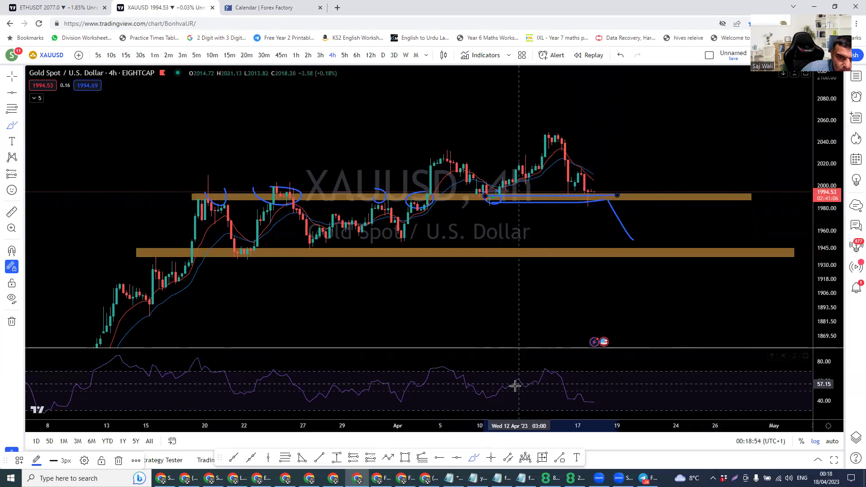
# Step: Brush a trendline along the April RSI lows rising sharply, and circle the latest candles with an upward bounce
pyautogui.moveTo(489, 397); pyautogui.dragTo(574, 401)
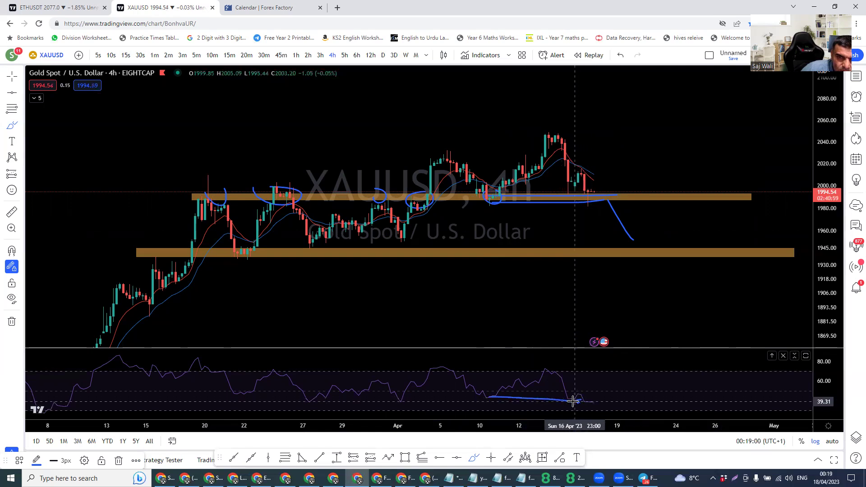
pyautogui.moveTo(573, 401); pyautogui.dragTo(621, 348)
pyautogui.moveTo(602, 186)
pyautogui.mouseDown()
pyautogui.moveTo(581, 186)
pyautogui.moveTo(585, 204)
pyautogui.moveTo(595, 183)
pyautogui.mouseUp()
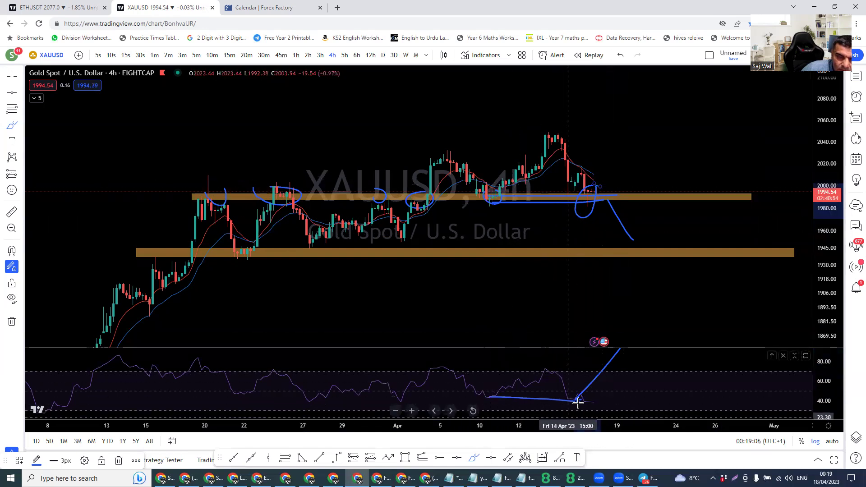
pyautogui.moveTo(588, 197); pyautogui.dragTo(603, 173)
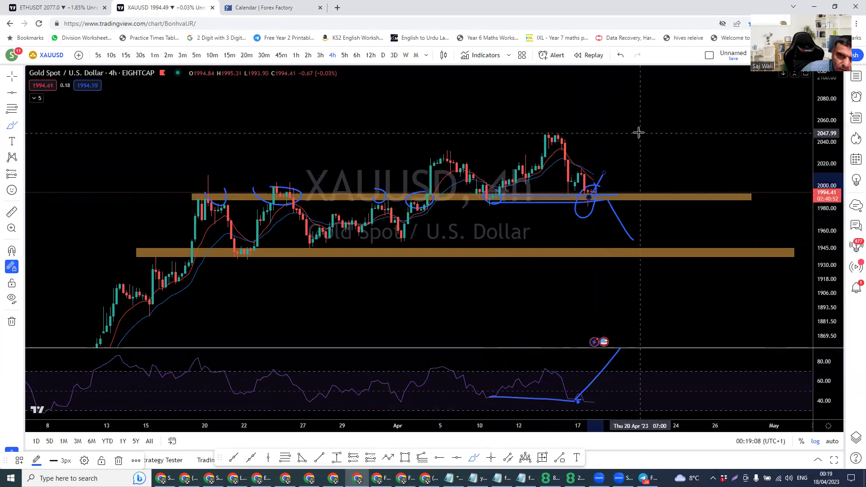